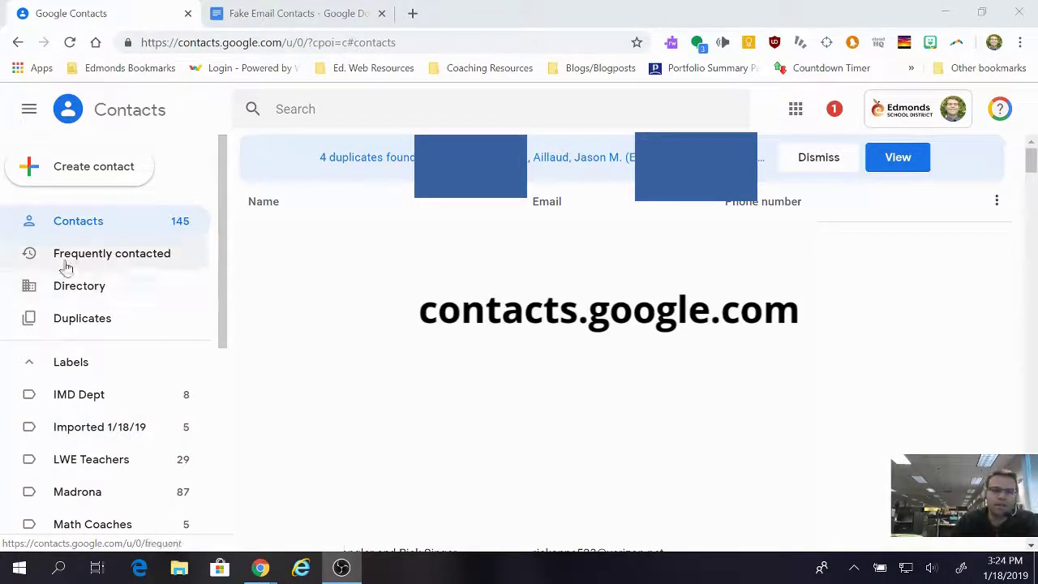
Step: Switch Google Contacts to the old version to show its group list
scroll(123, 285, "down", 5)
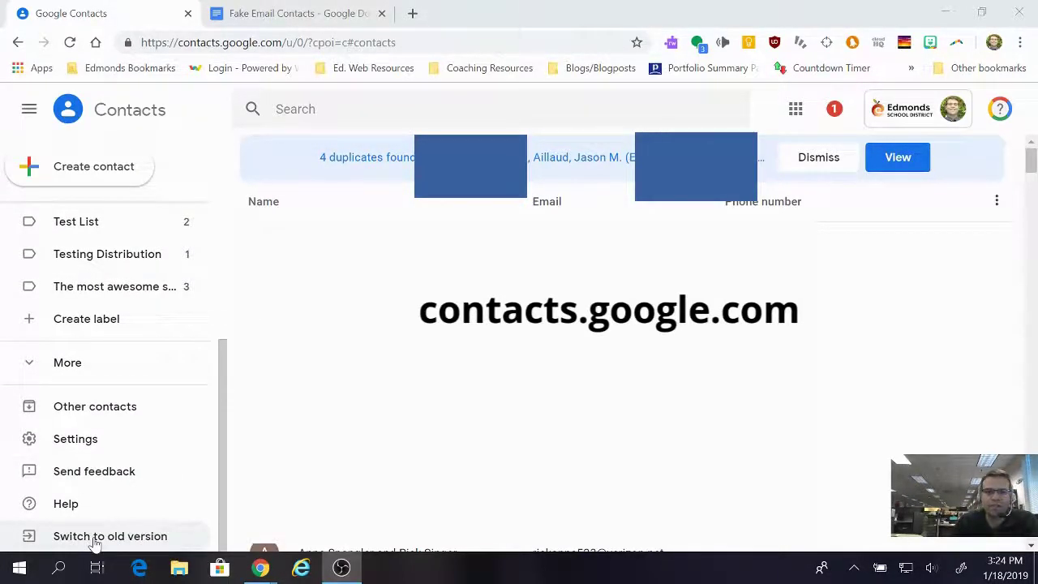
left_click(96, 541)
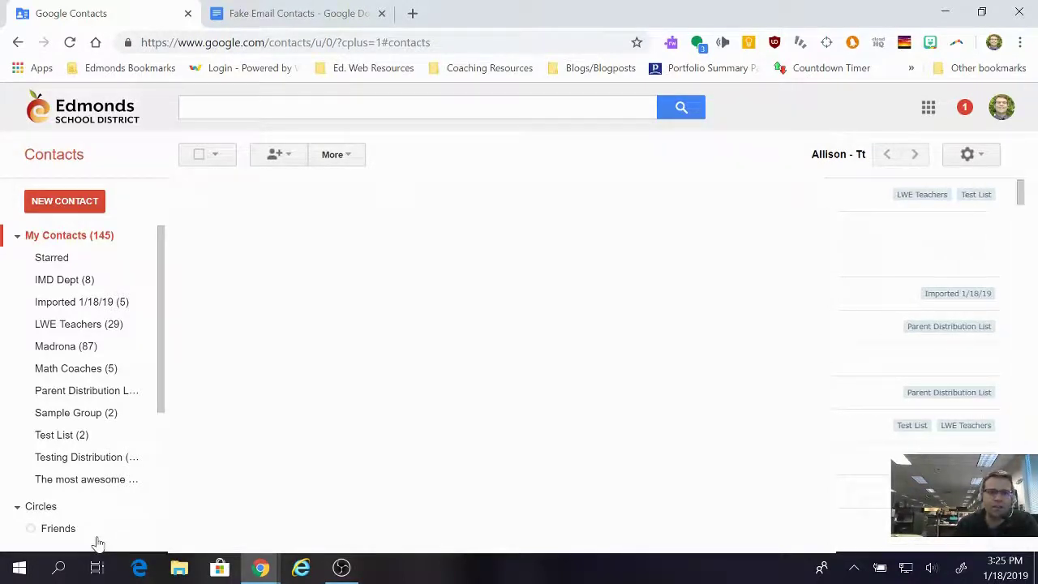
Step: Create a new contact group named 'Radley McAwesome Group' from the Groups dropdown
left_click(71, 210)
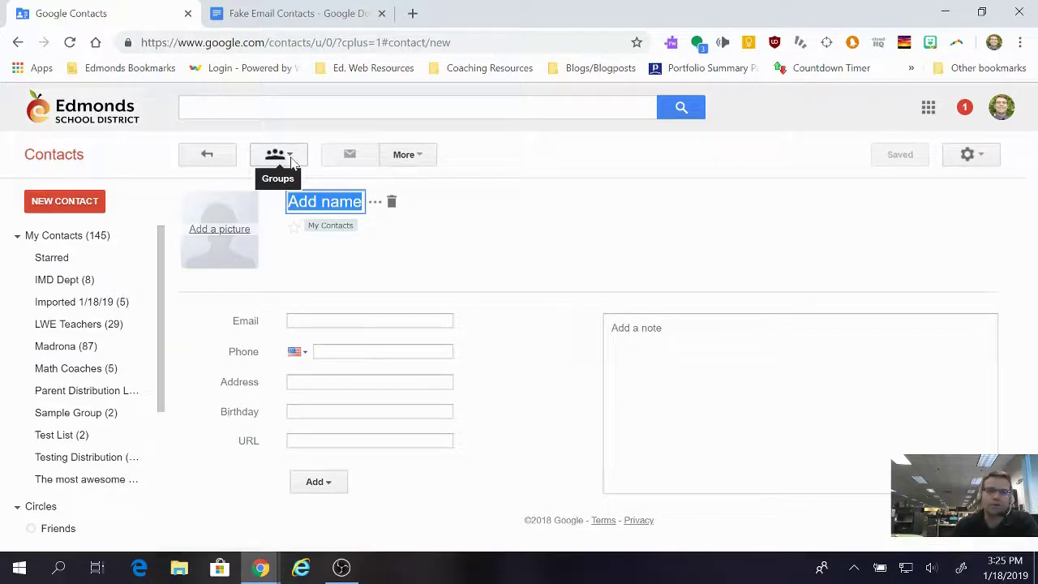
left_click(280, 154)
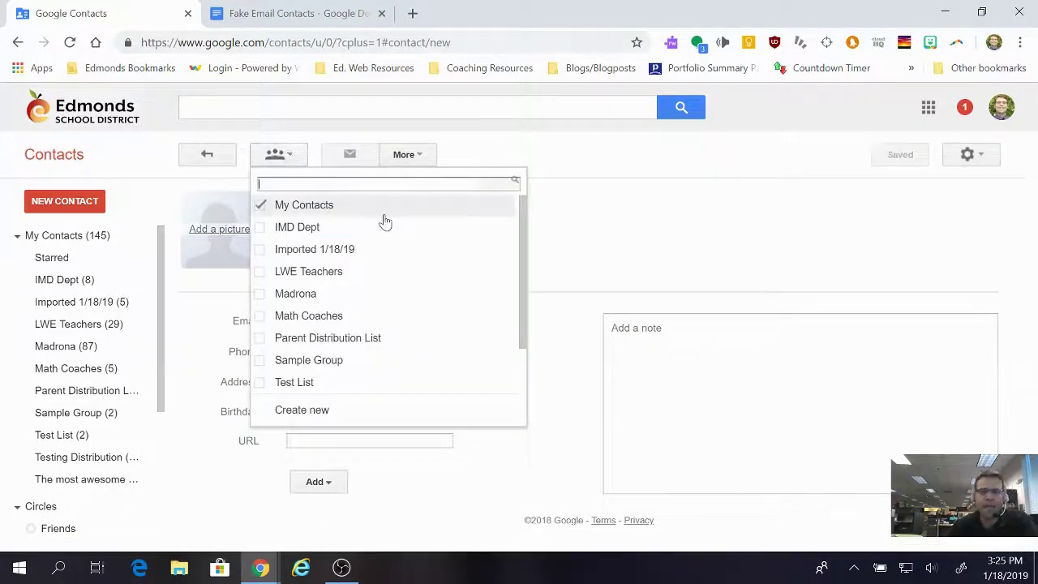
left_click(312, 416)
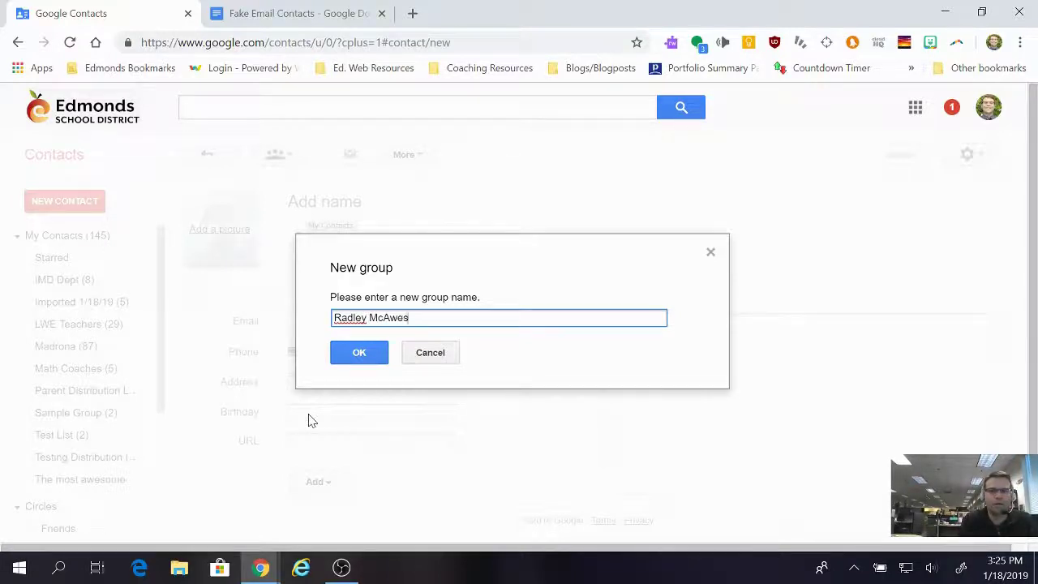
type("ome Group")
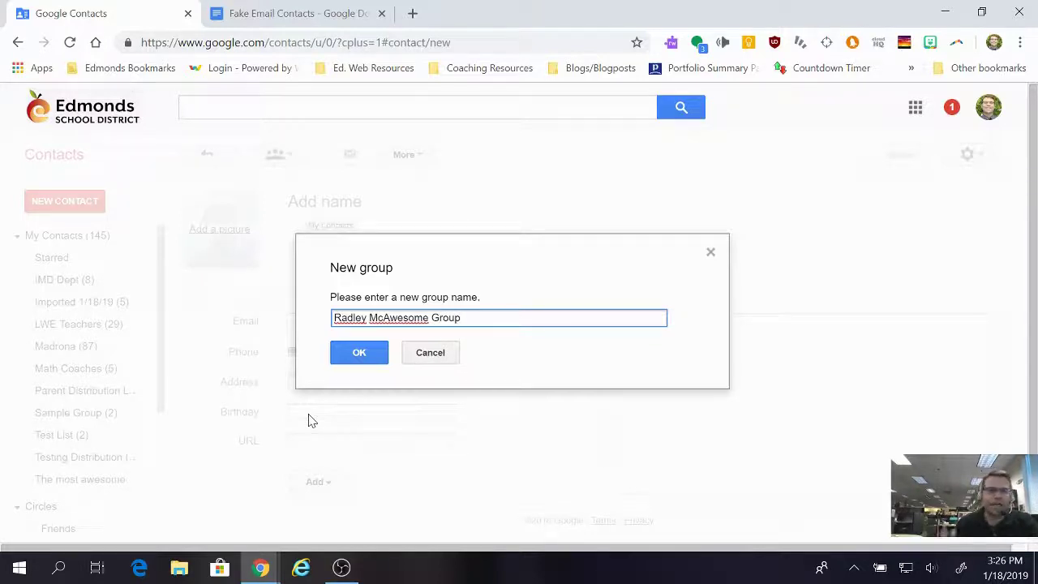
left_click(358, 361)
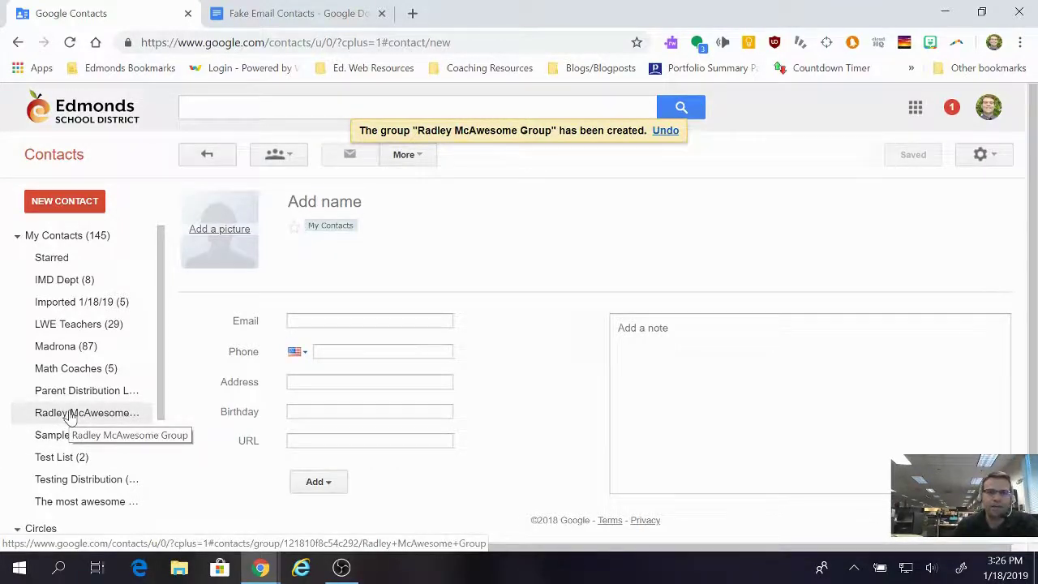
Step: Open the empty Radley McAwesome Group from the left sidebar
left_click(71, 415)
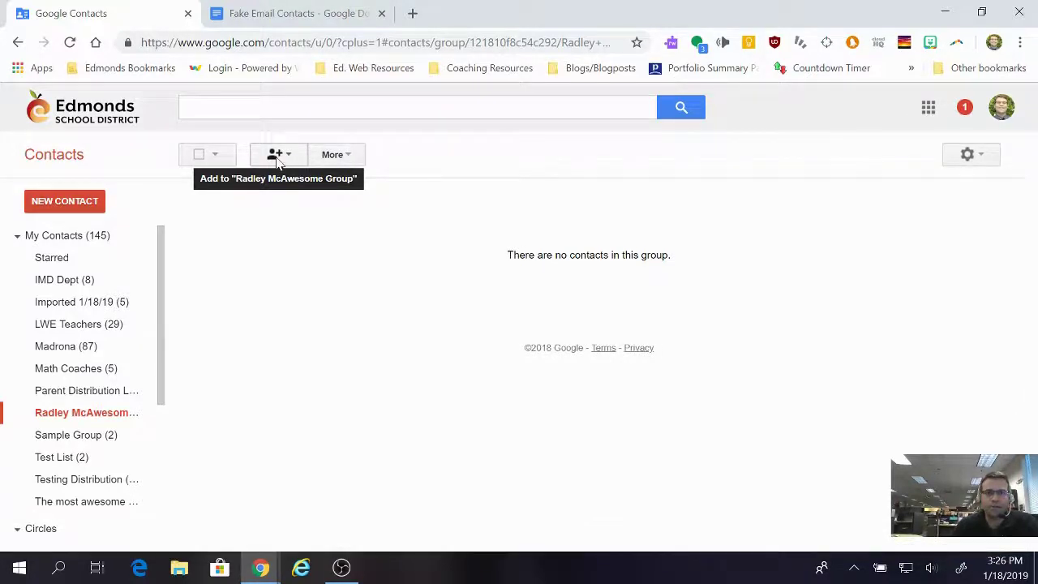
Step: Enter the first member's e-mail address, ending in a semicolon, in the group's add-people box
left_click(292, 156)
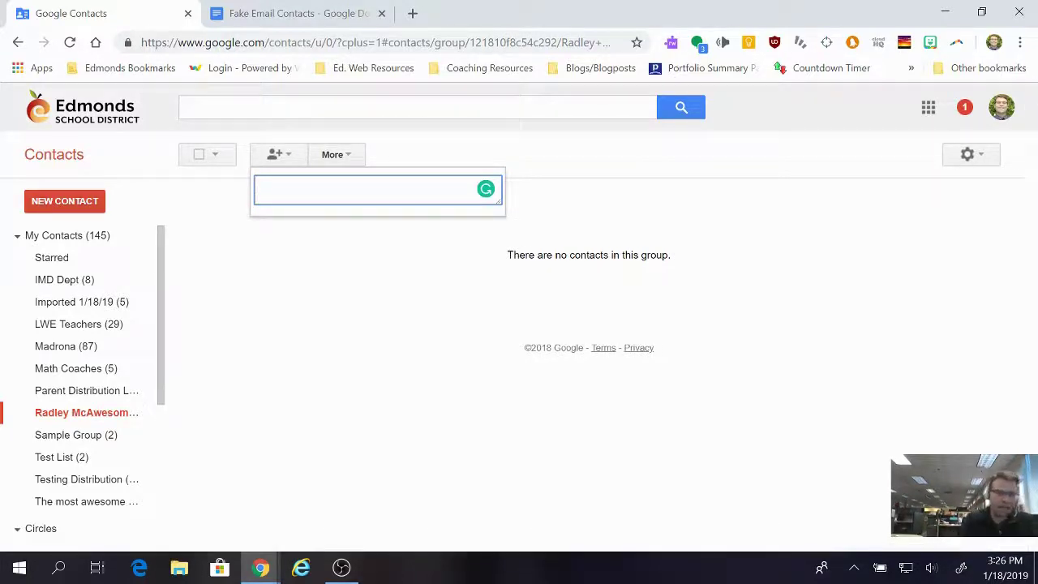
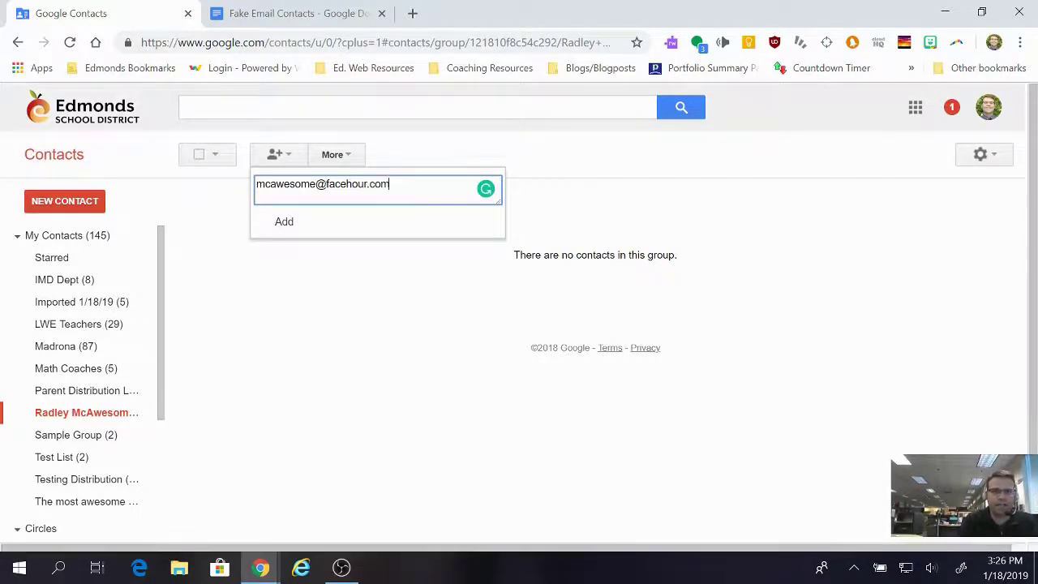
type(";")
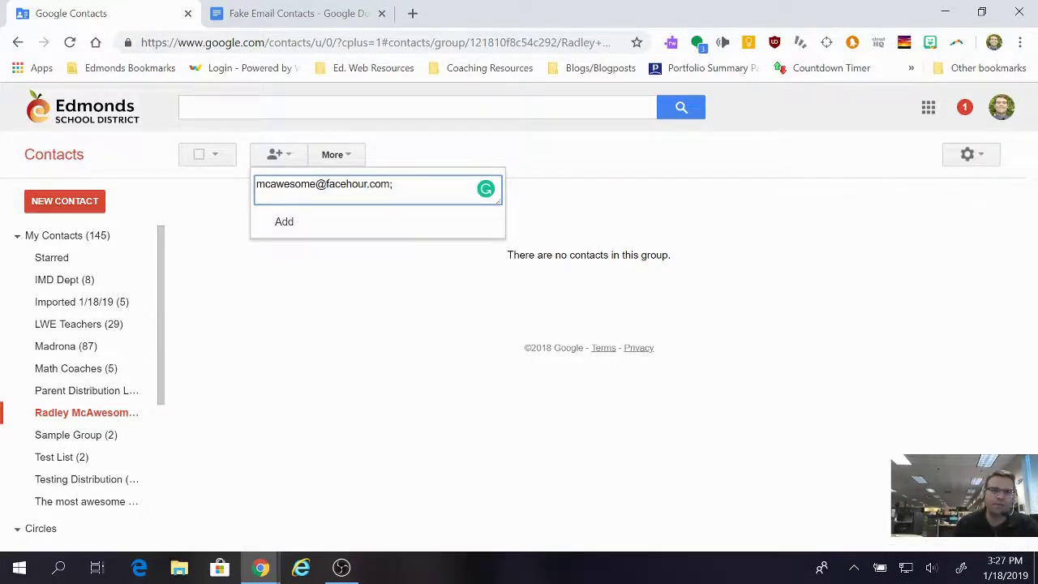
Step: Select the line of five e-mail addresses in Fake Email Contacts, then return to Contacts
left_click(260, 18)
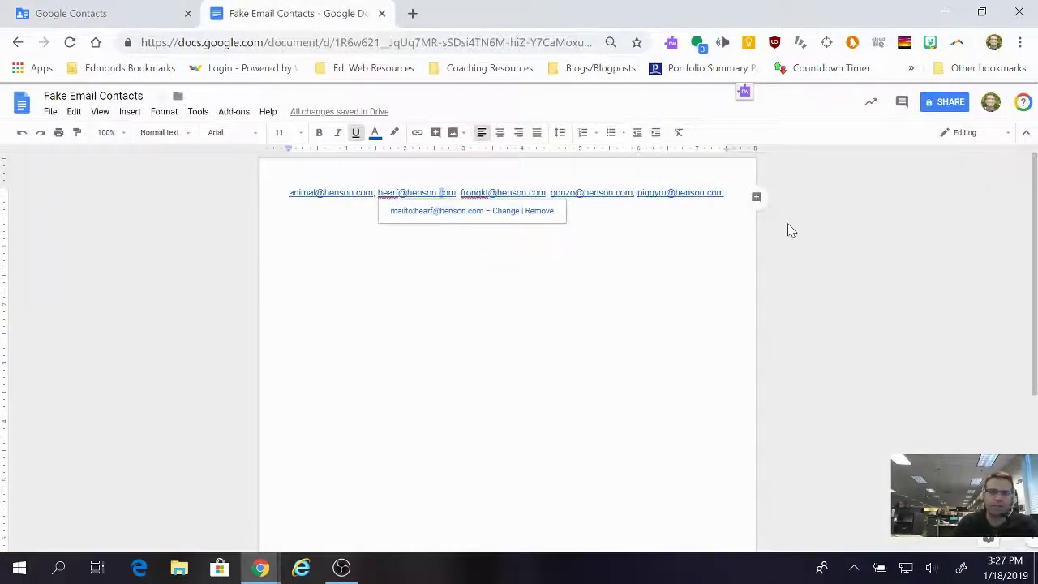
left_click_drag(674, 193, 727, 193)
left_click_drag(566, 204, 289, 194)
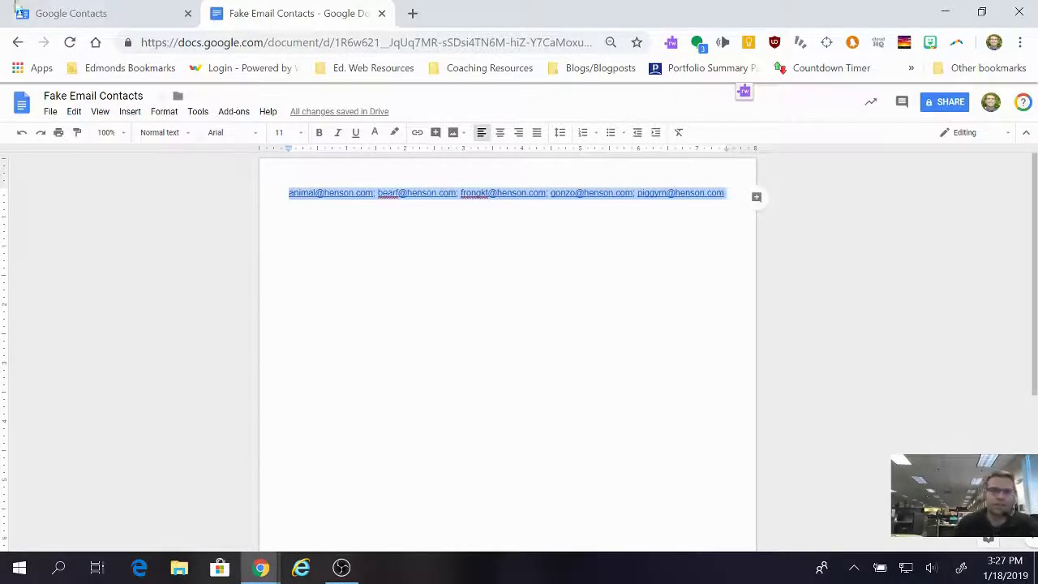
left_click(69, 13)
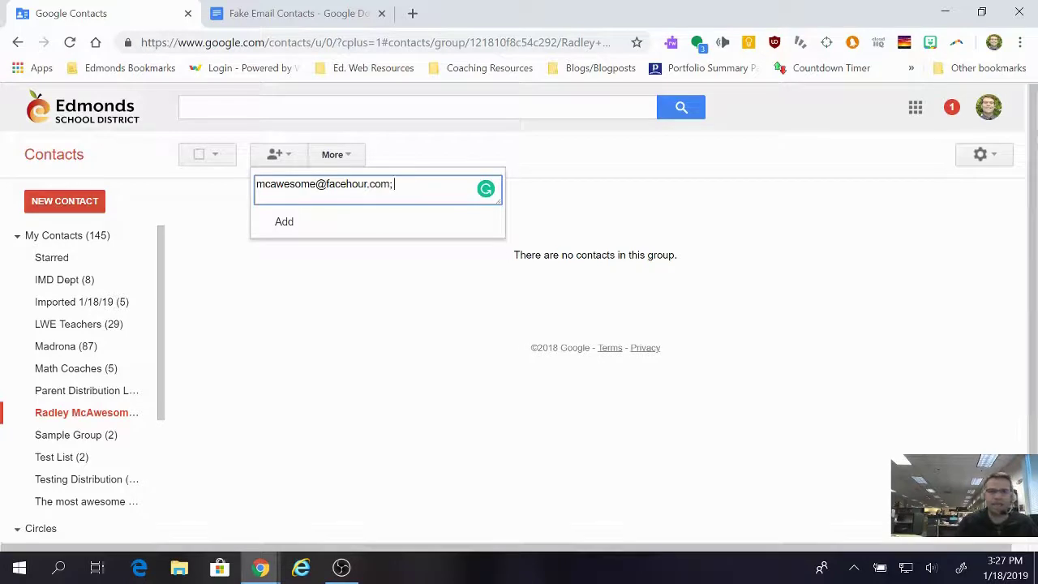
Step: Paste the copied addresses and add all six people to the Radley McAwesome Group
right_click(397, 190)
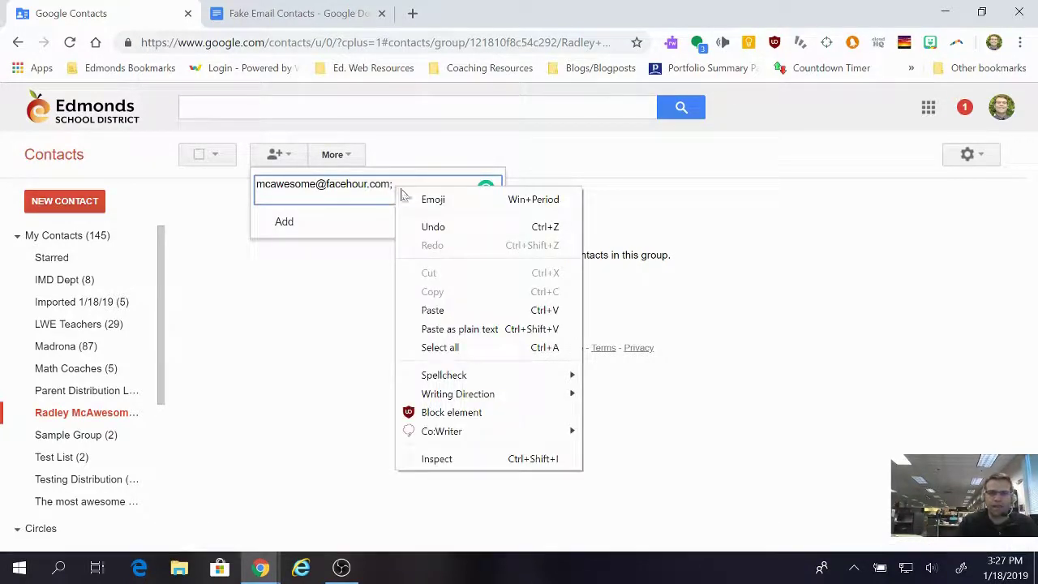
left_click(454, 316)
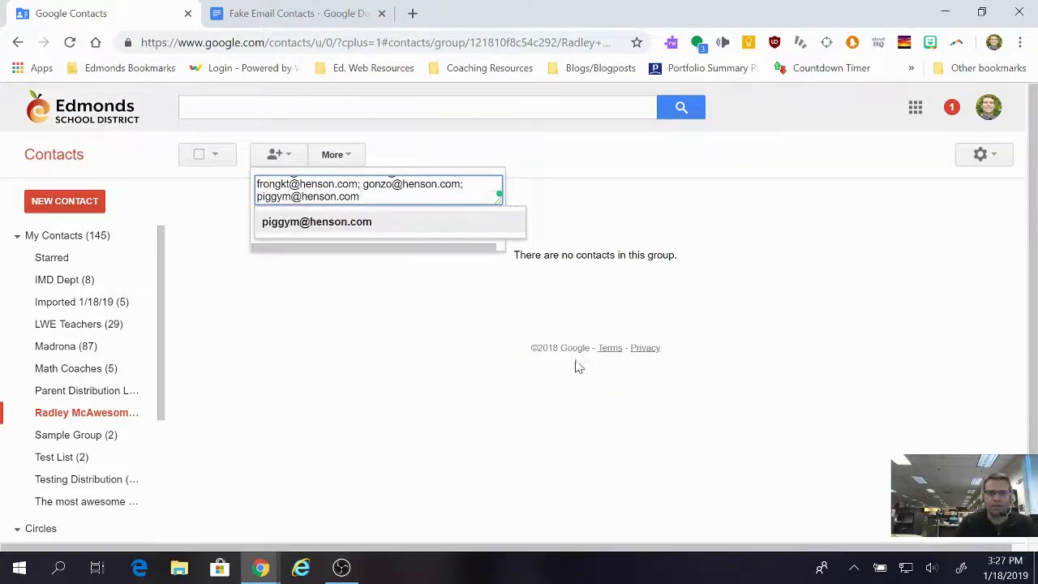
left_click(314, 232)
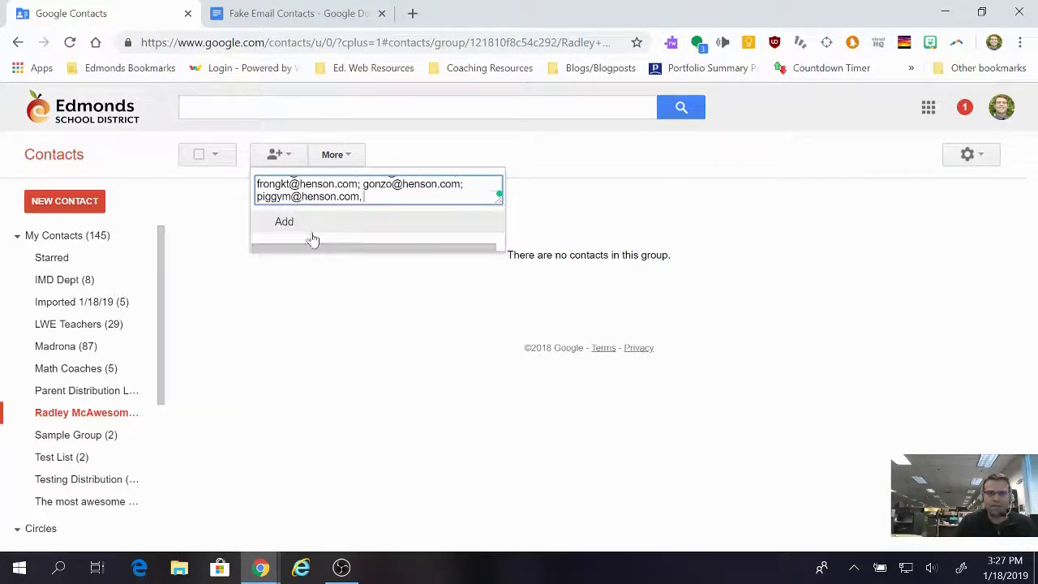
left_click(284, 223)
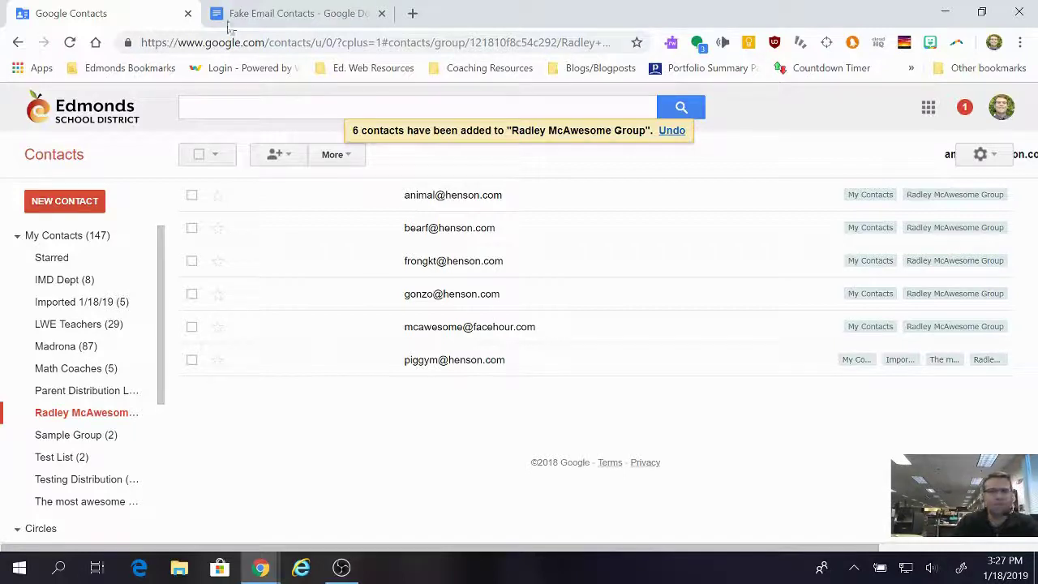
Step: Load the Gmail inbox in a new Chrome tab
left_click(411, 13)
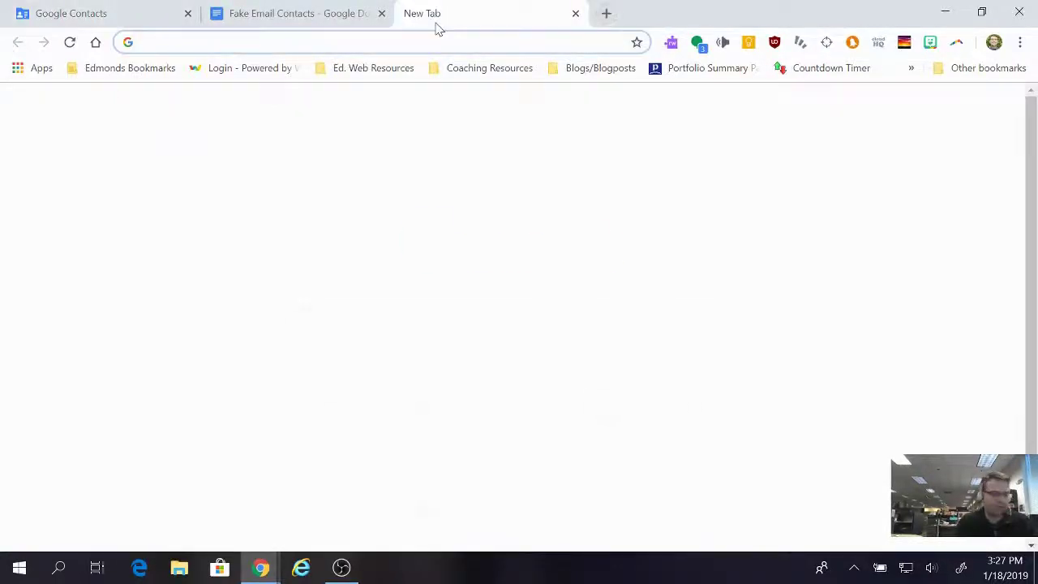
type("gmail.com")
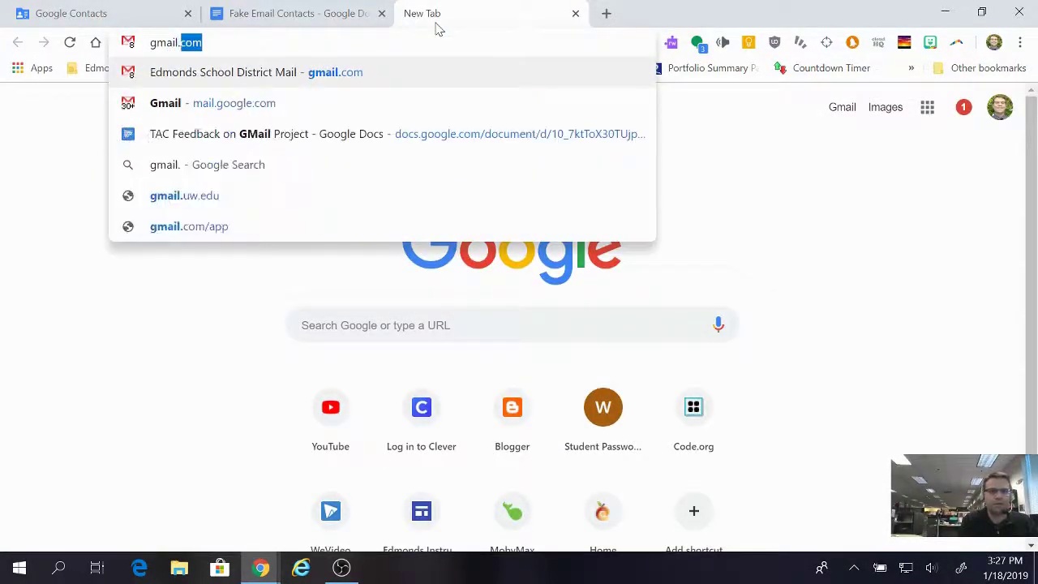
key("Return")
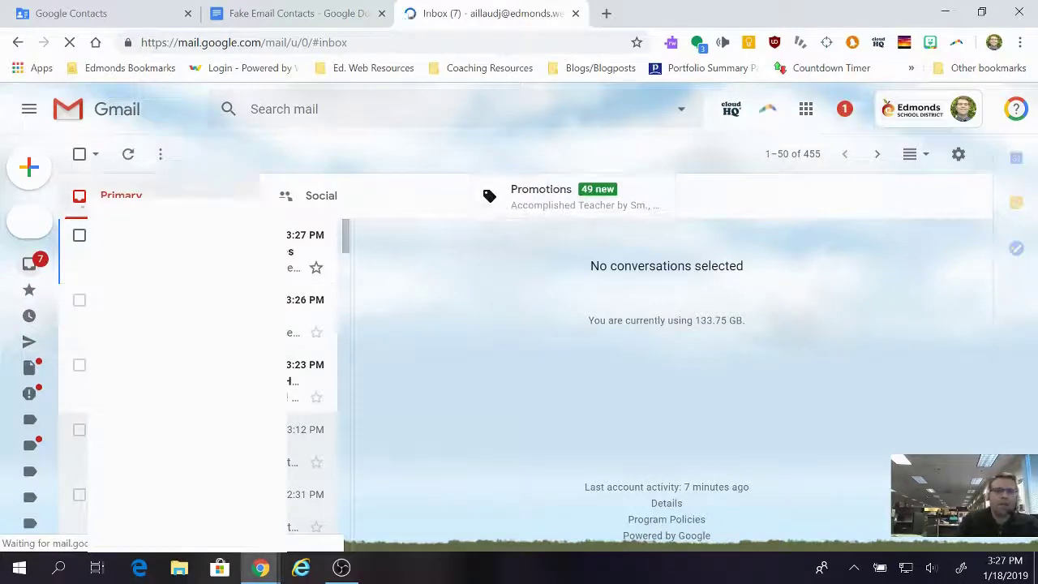
Step: Compose a new email and type the start of the group name 'radl' in the To field
mouse_move(30, 173)
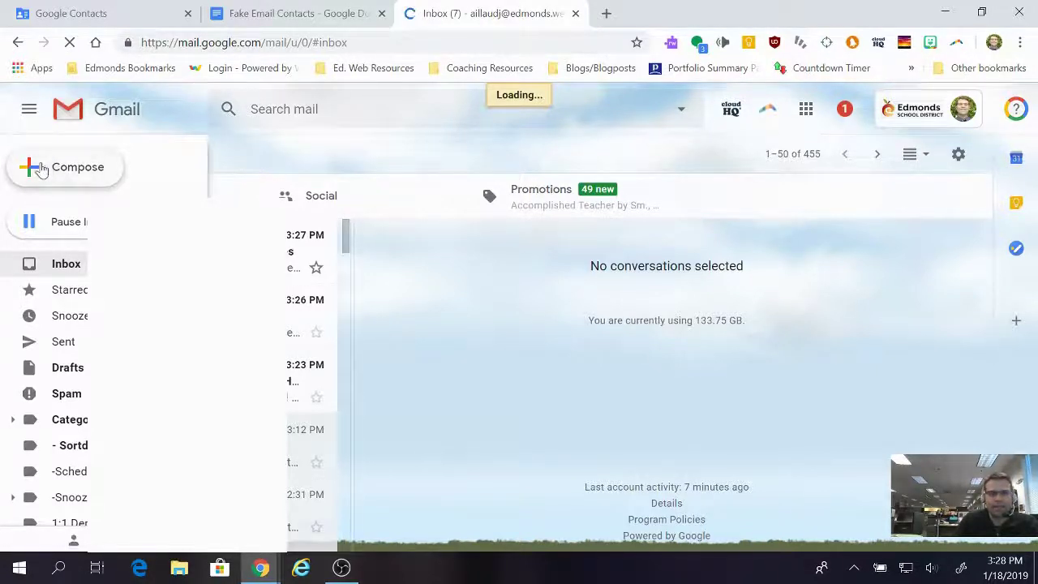
left_click(41, 168)
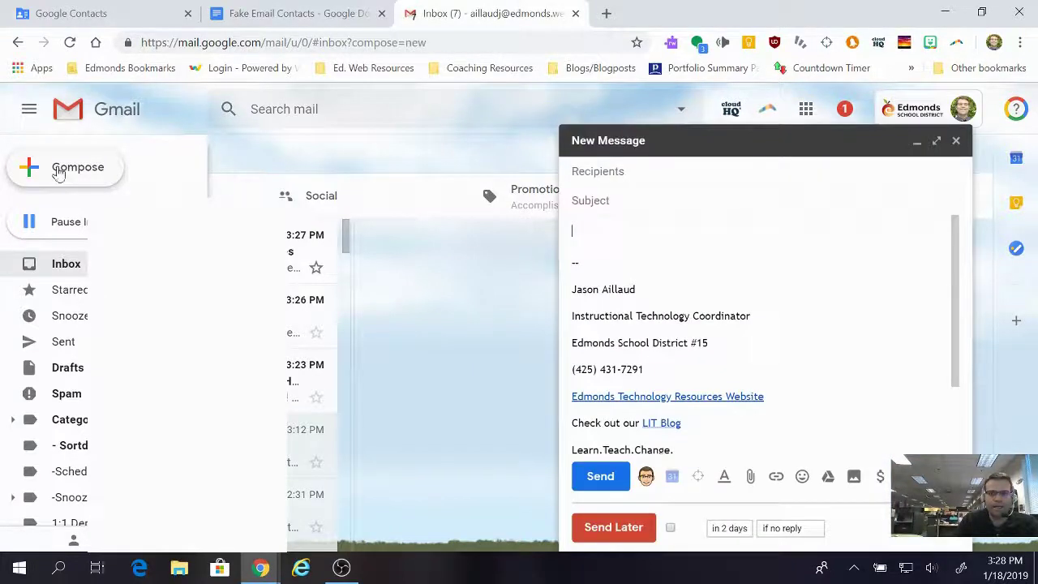
left_click(613, 226)
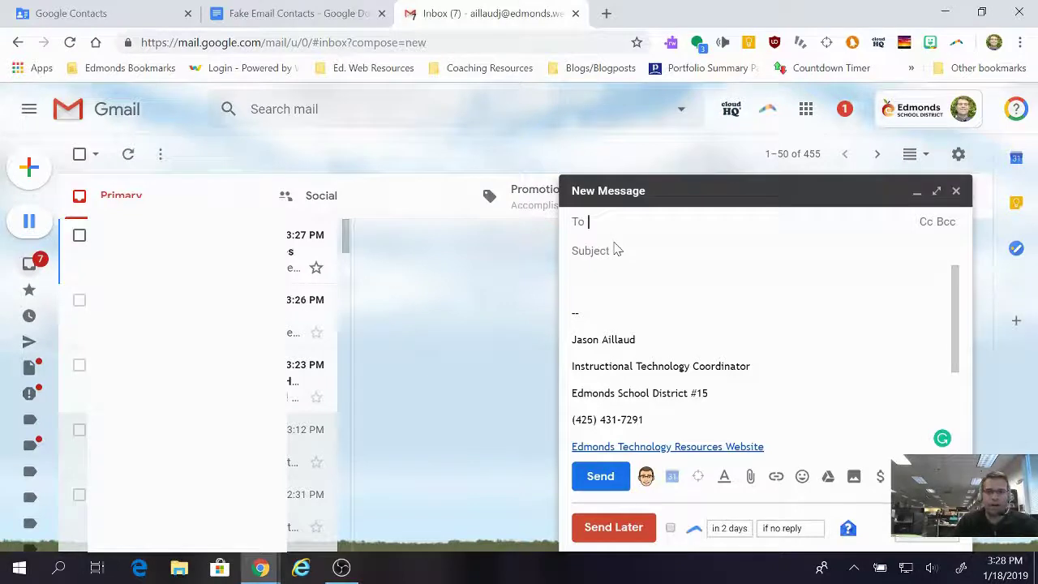
type("radly")
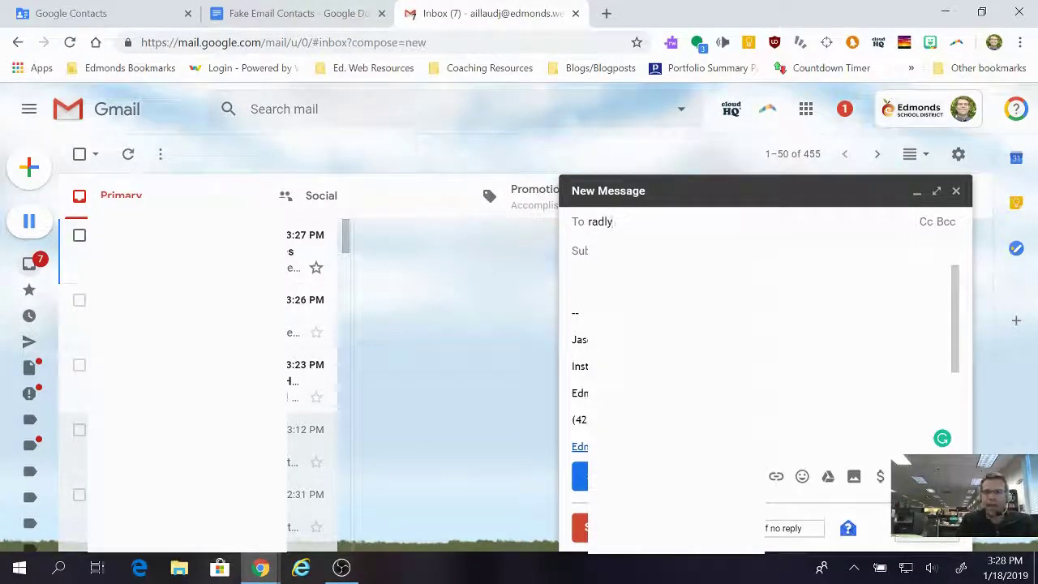
key("BackSpace")
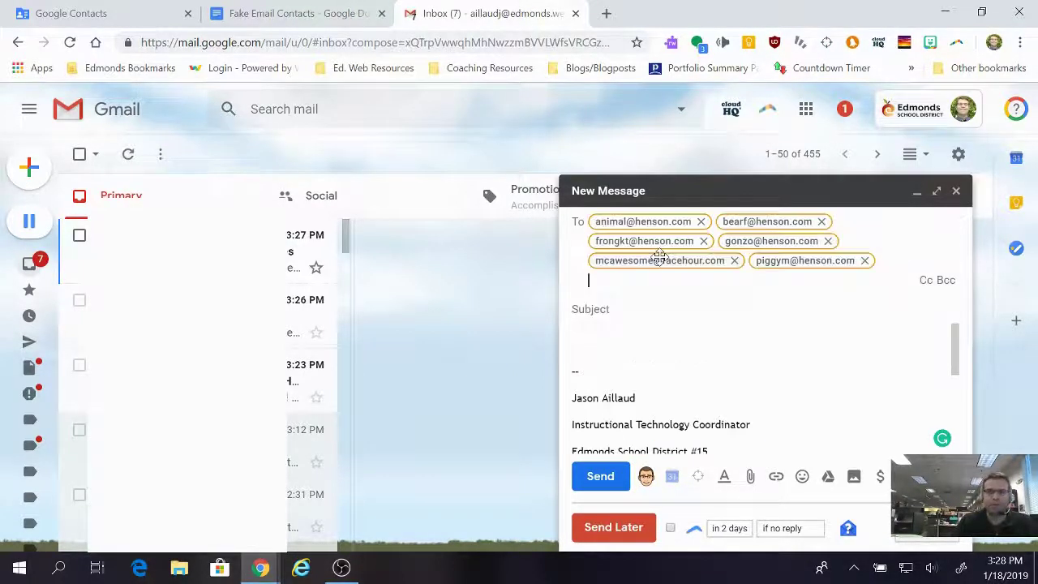
Step: Address the draft to the Radley McAwesome Group and enter the subject 'Hey Team Awesome!!!!'
left_click(661, 261)
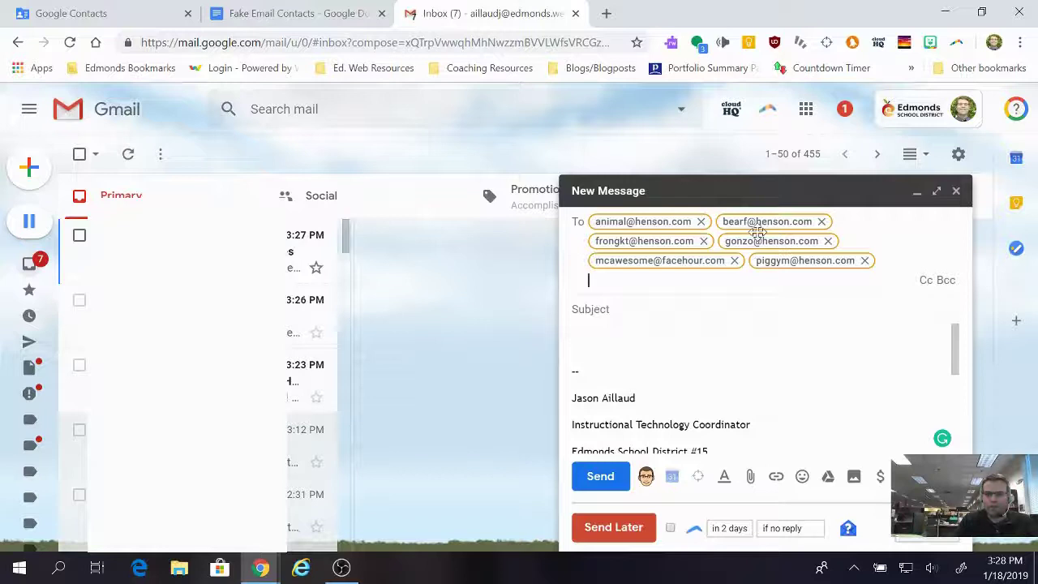
key("Tab")
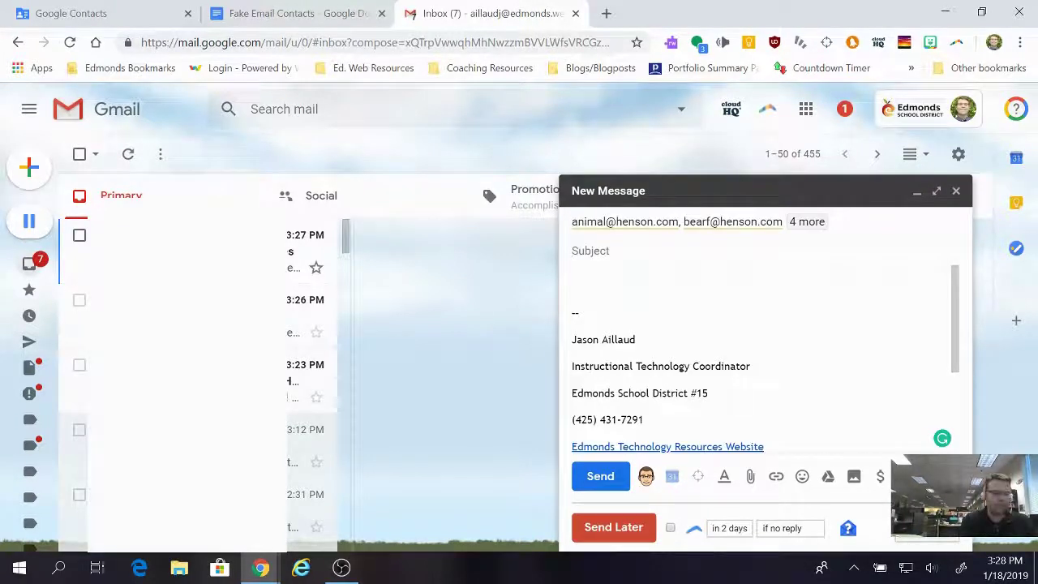
type("Hey Team A")
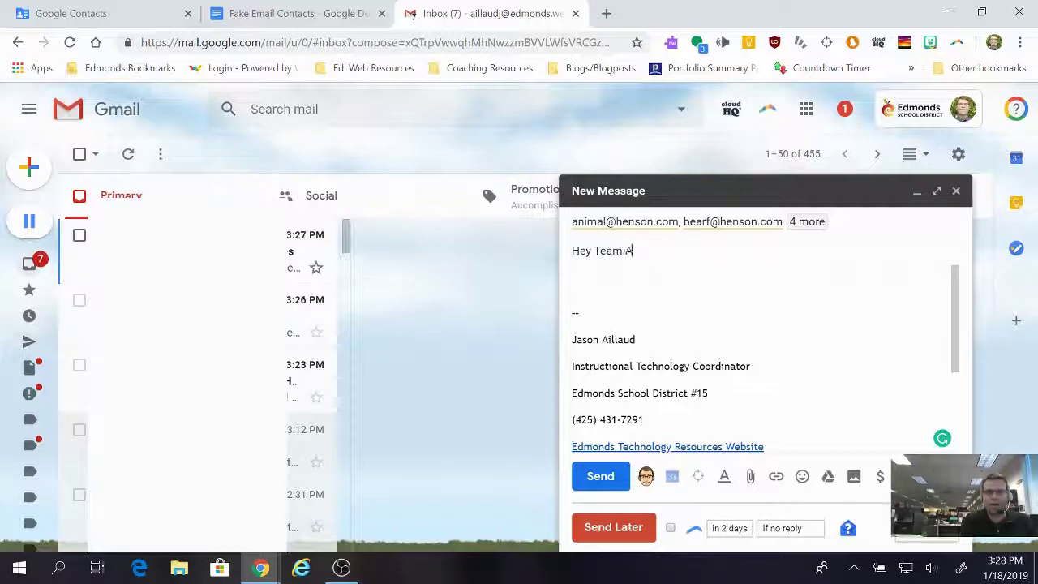
type("wesome!!!!")
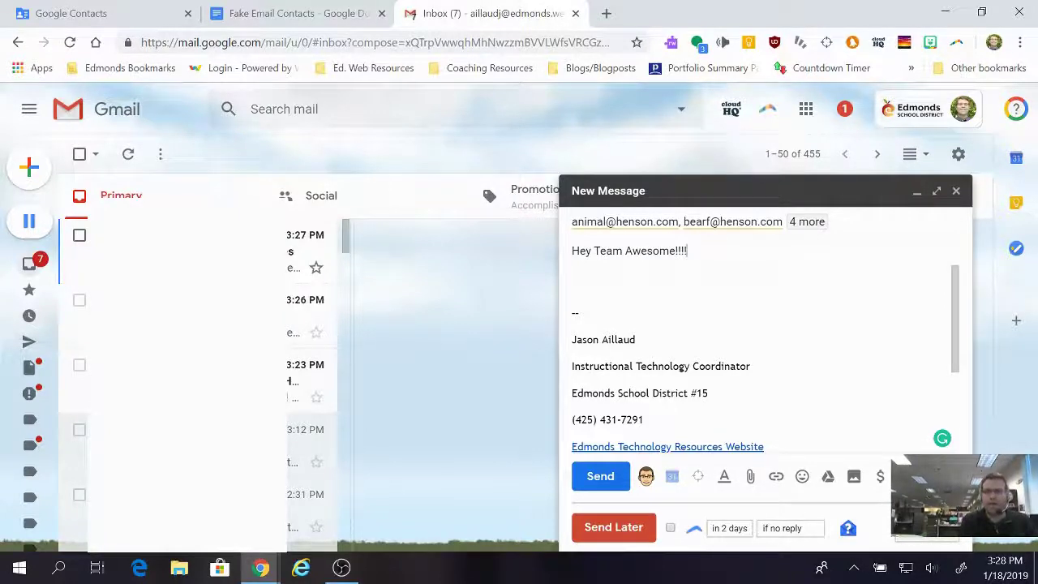
key("Tab")
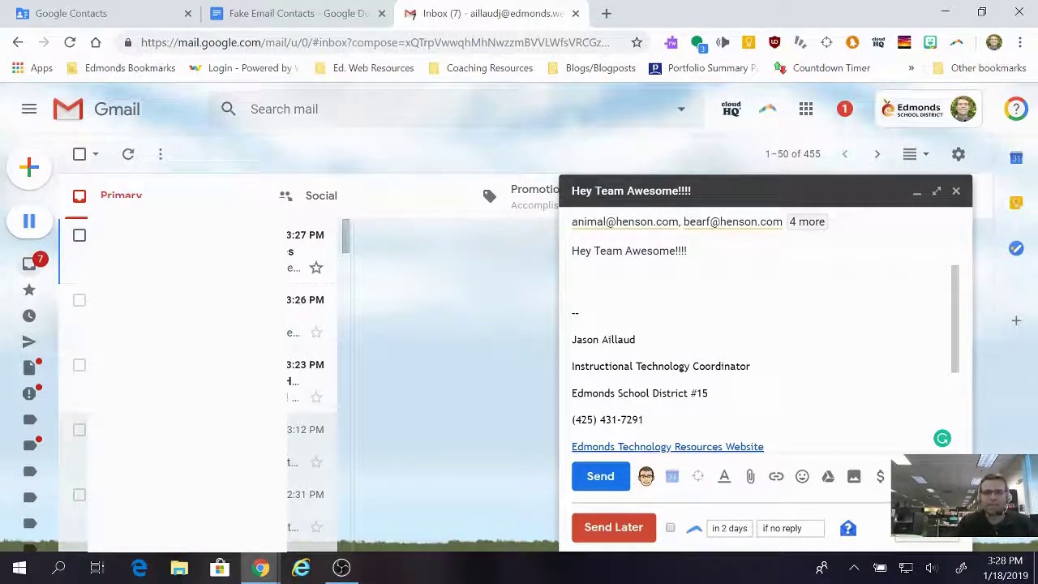